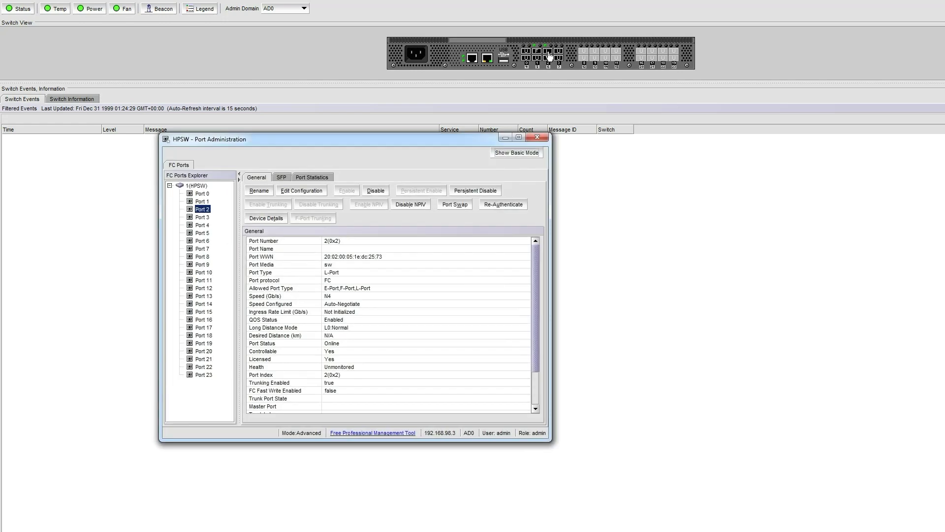
Review the port's attached devices and the HPQ disks under Device Manager's disk drives.
left_click(268, 218)
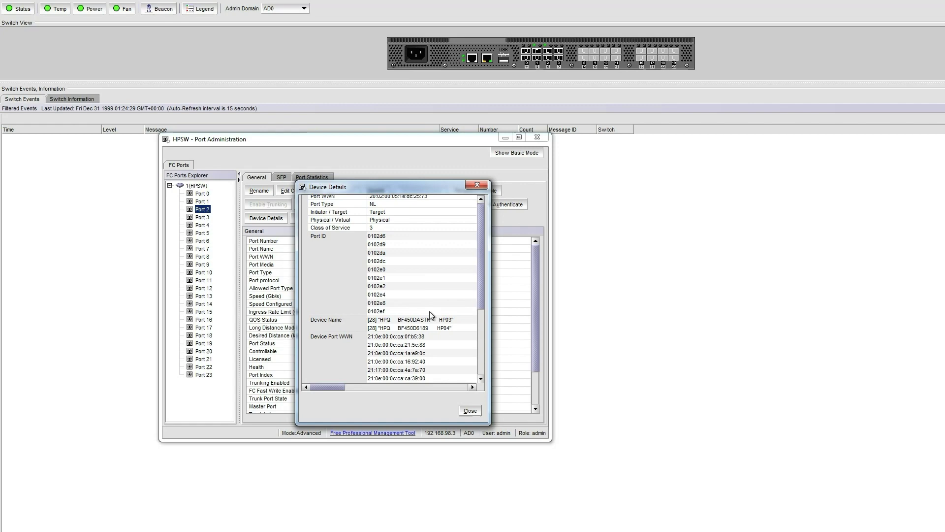
left_click_drag(481, 292, 473, 363)
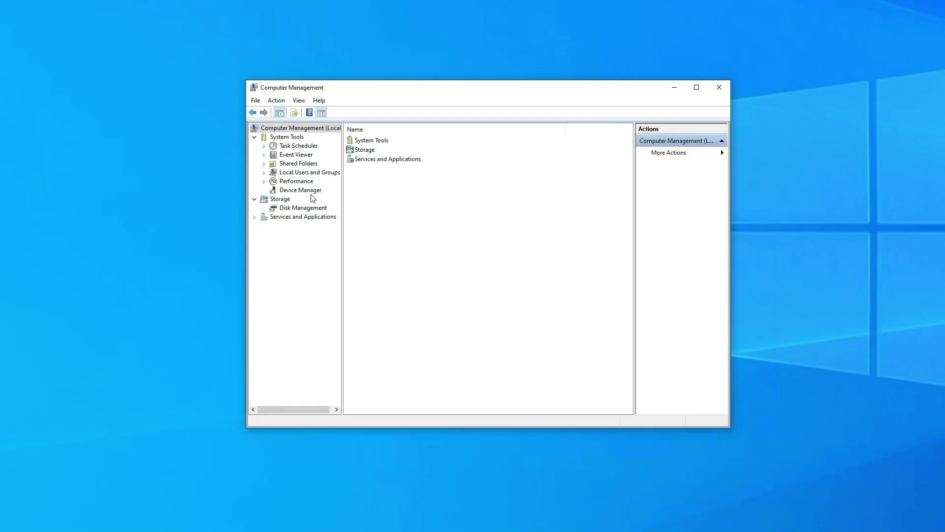
left_click(301, 190)
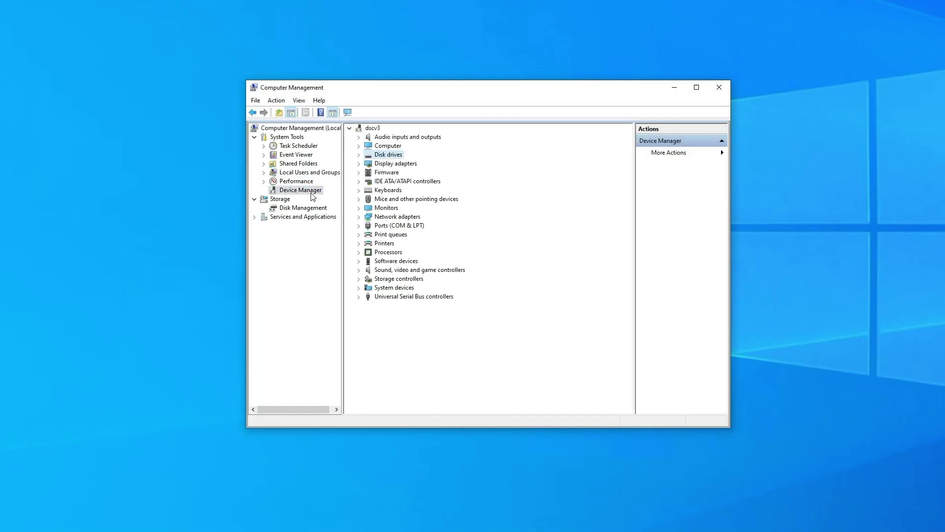
left_click(359, 155)
left_click(453, 163)
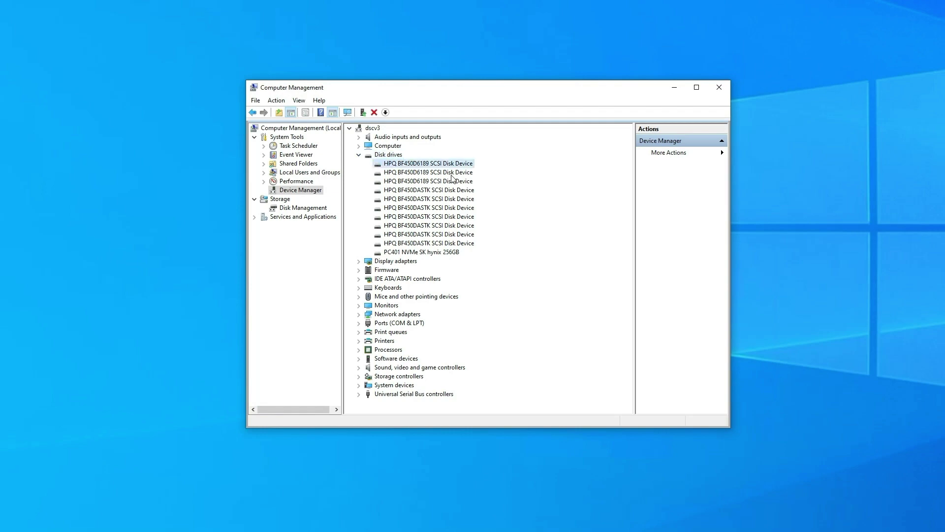
left_click(451, 181)
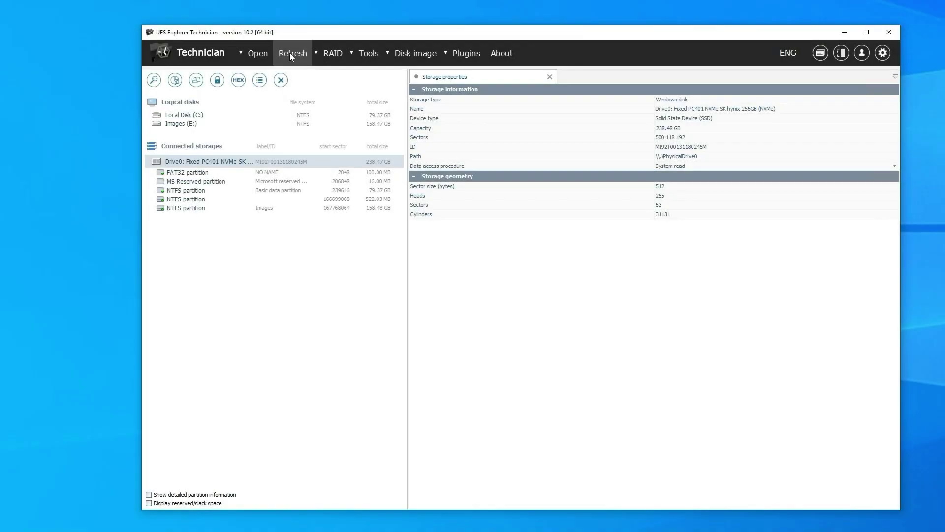
Rescan connected storages so the HPQ disks appear, then show Drive1's properties.
left_click(290, 53)
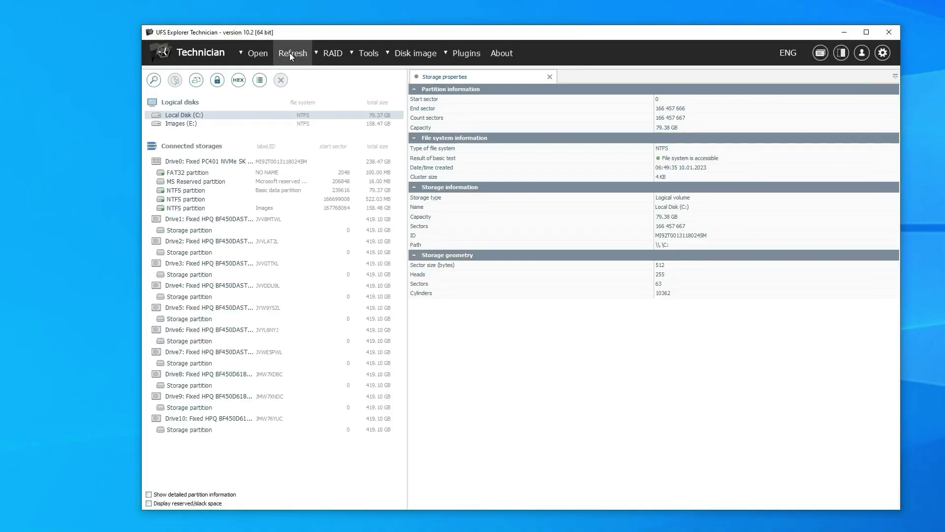
left_click(212, 221)
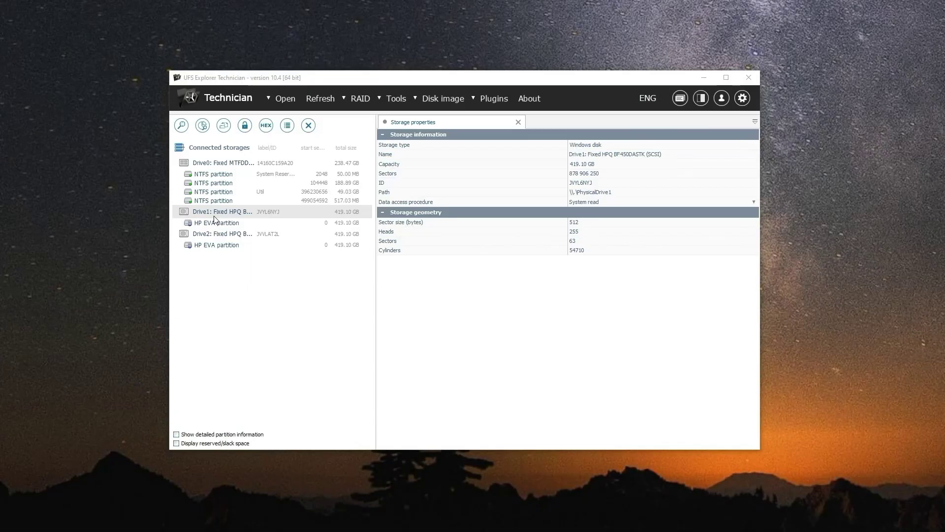
Image Drive1 full bit-to-bit in custom sparse format to Q:/Images/_Case/01.sdlsp.
right_click(215, 212)
left_click(246, 227)
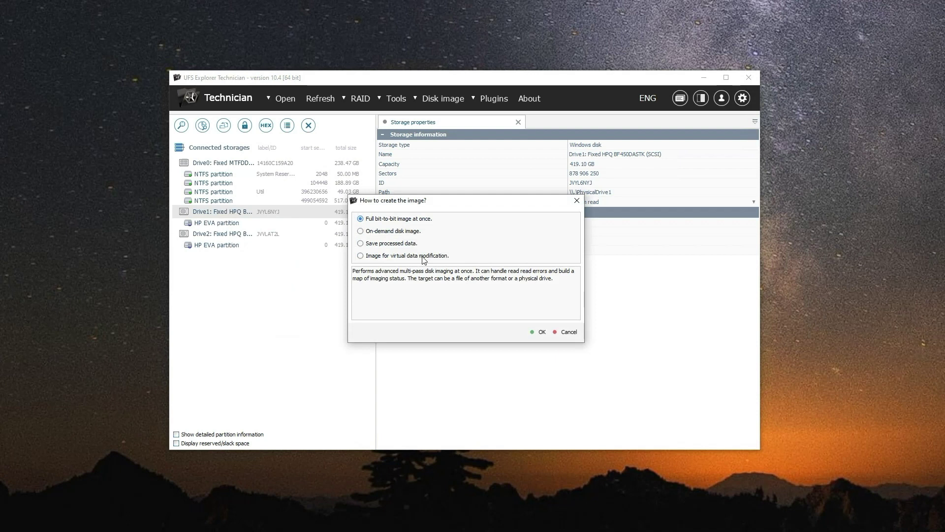
left_click(540, 332)
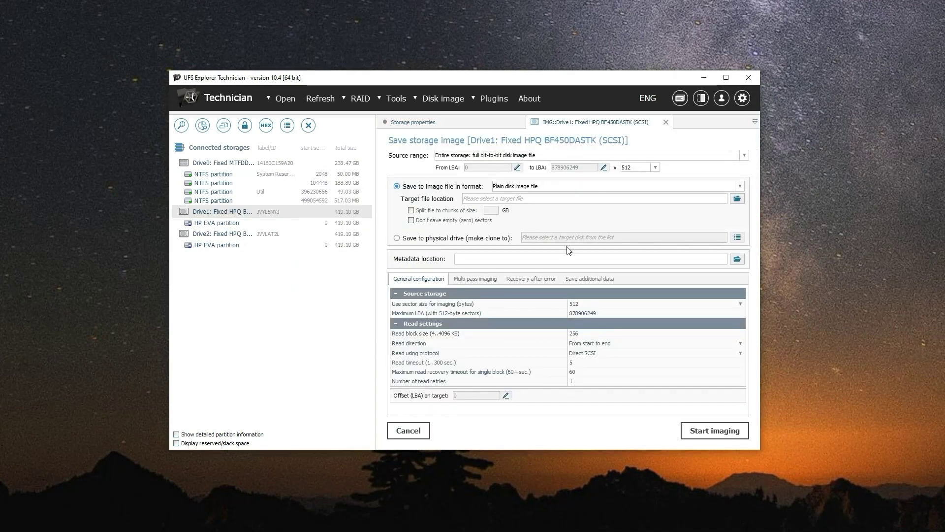
left_click(625, 189)
left_click(558, 199)
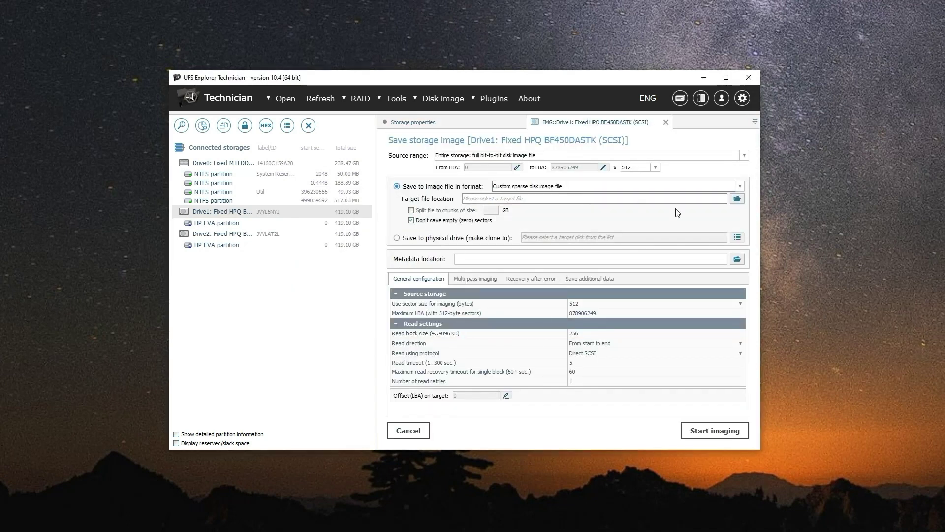
left_click(737, 198)
left_click(446, 325)
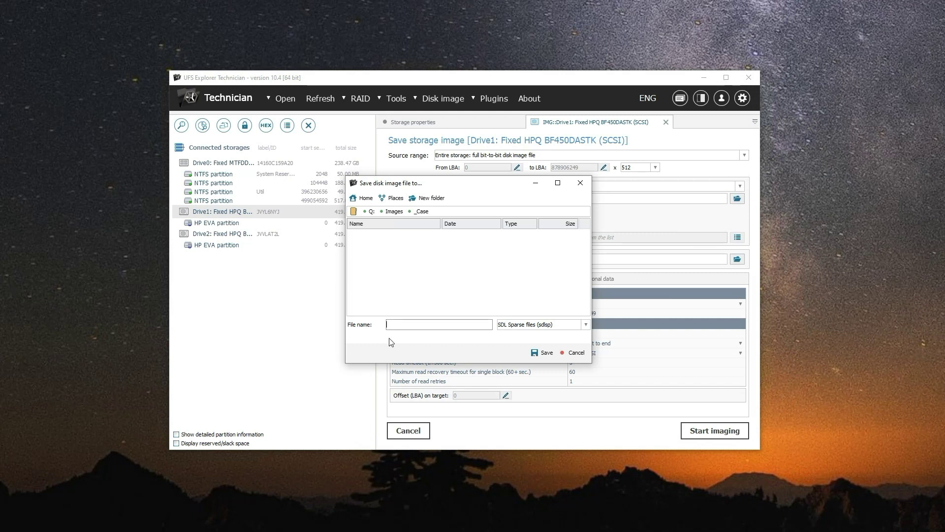
type("01")
key("Return")
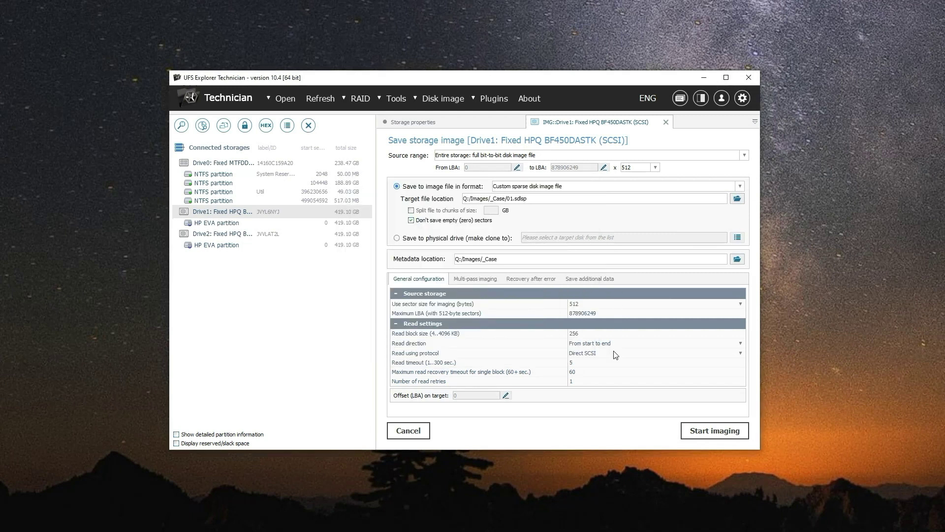
left_click(716, 427)
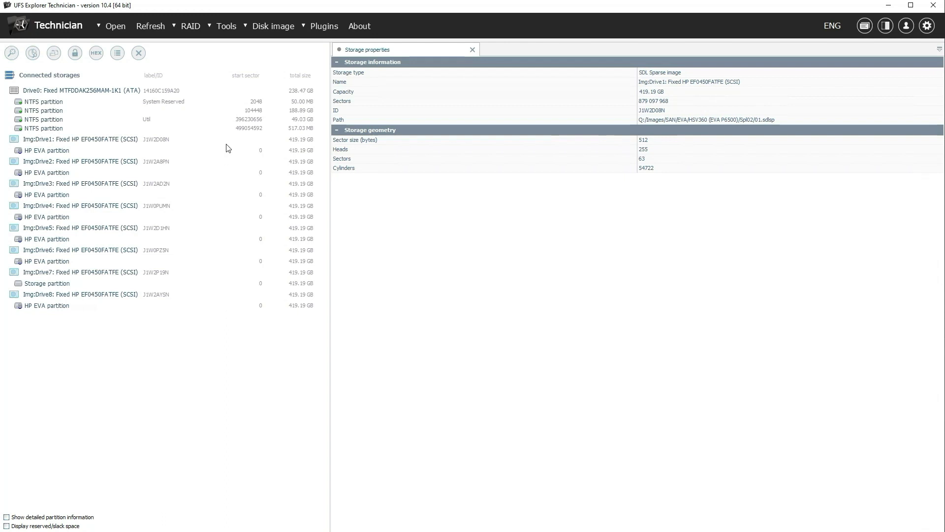
Compare Img:Drive1's HP EVA partition with Img:Drive7's storage partition, which has no valid file system.
left_click(59, 139)
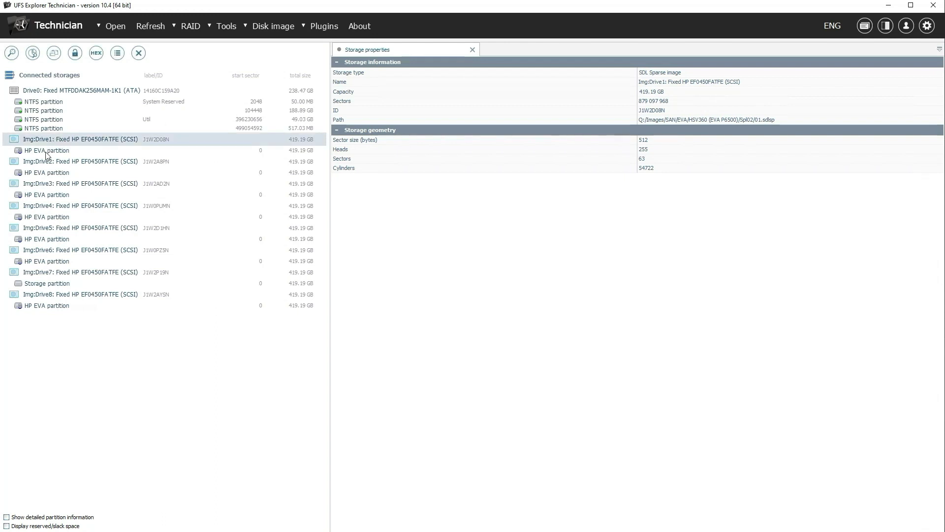
left_click(48, 152)
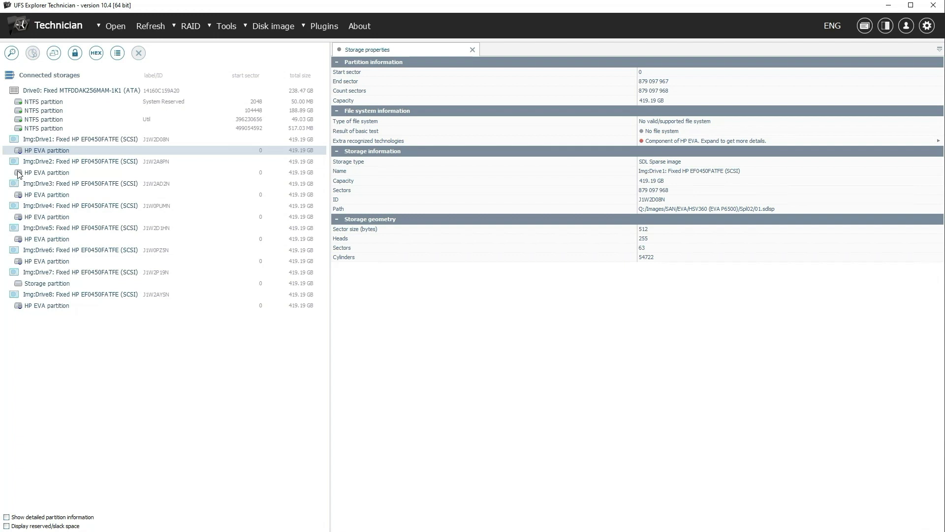
left_click(28, 285)
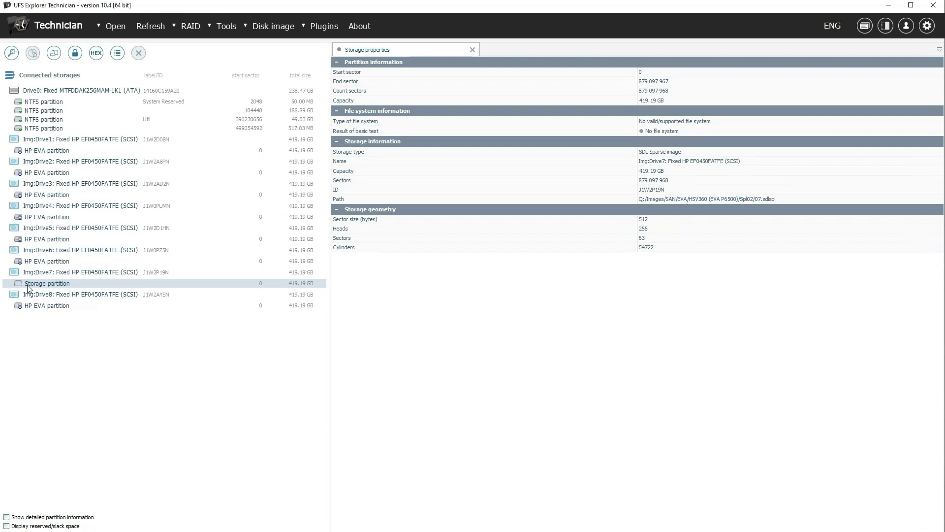
Load EVA pool metadata from Drive3 in the HP StorageWorks EVA volume manager.
left_click(327, 23)
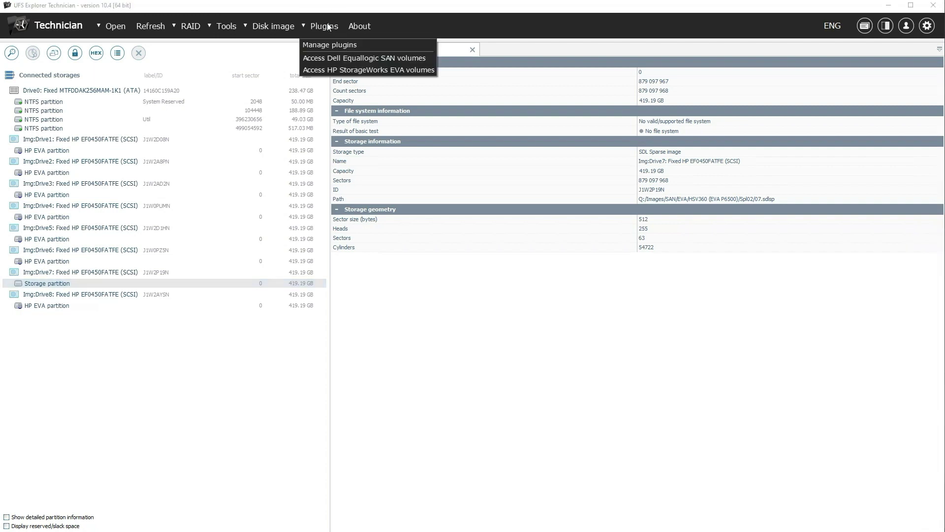
left_click(334, 69)
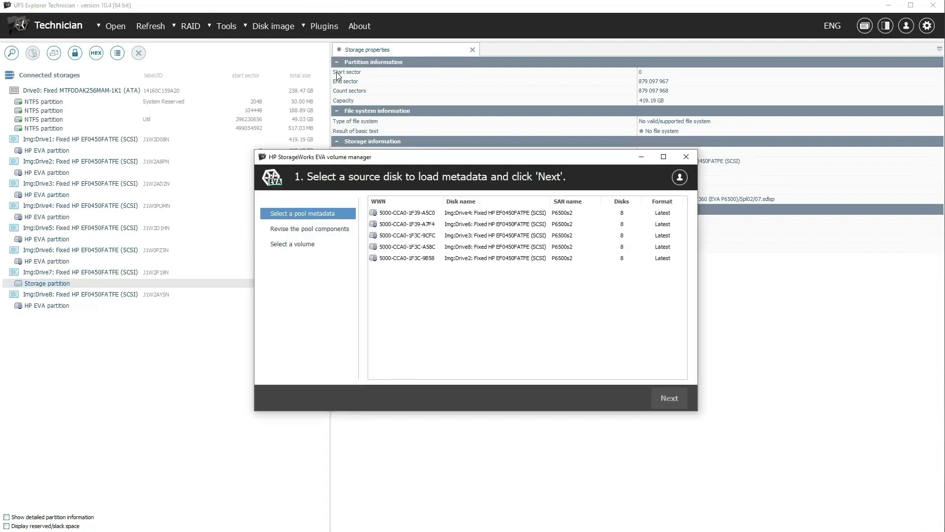
left_click(406, 217)
left_click(406, 235)
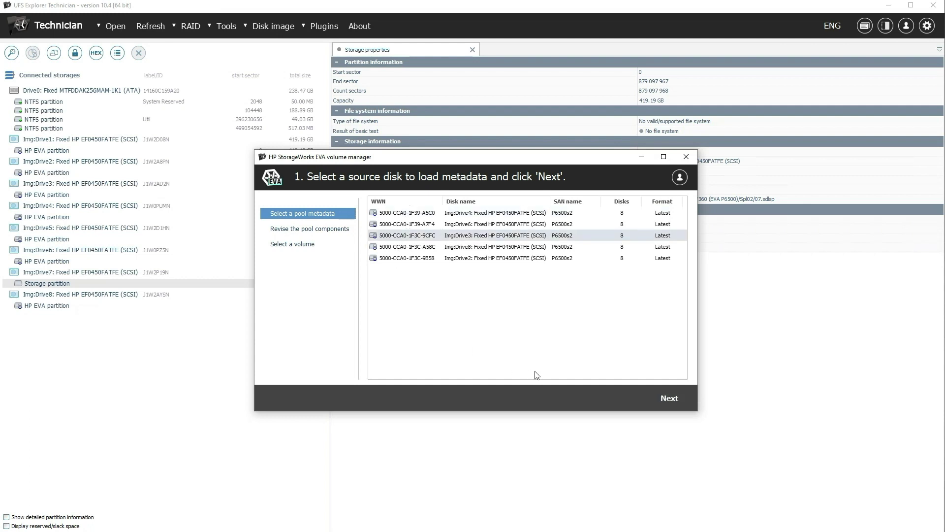
left_click(668, 398)
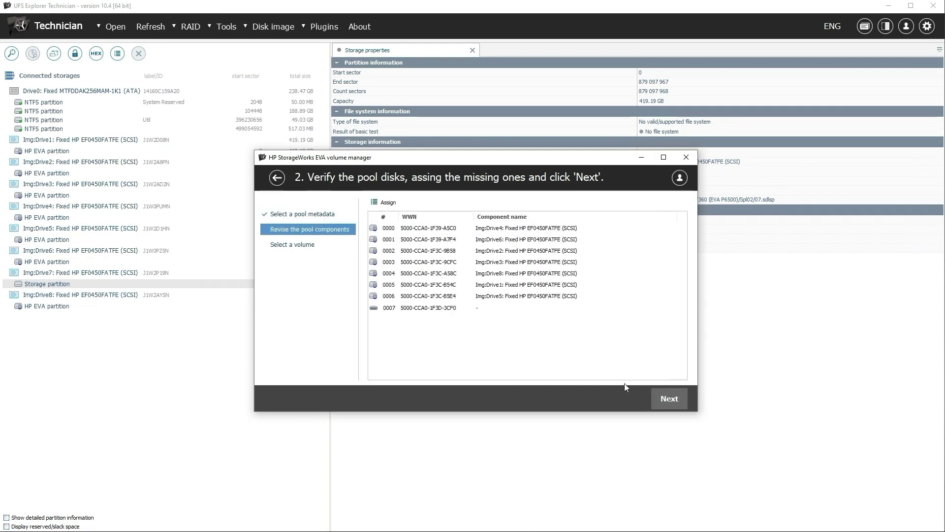
Review the pool components and assign Img:Drive7 to missing pool disk 0007.
left_click(439, 280)
left_click(432, 230)
left_click(429, 310)
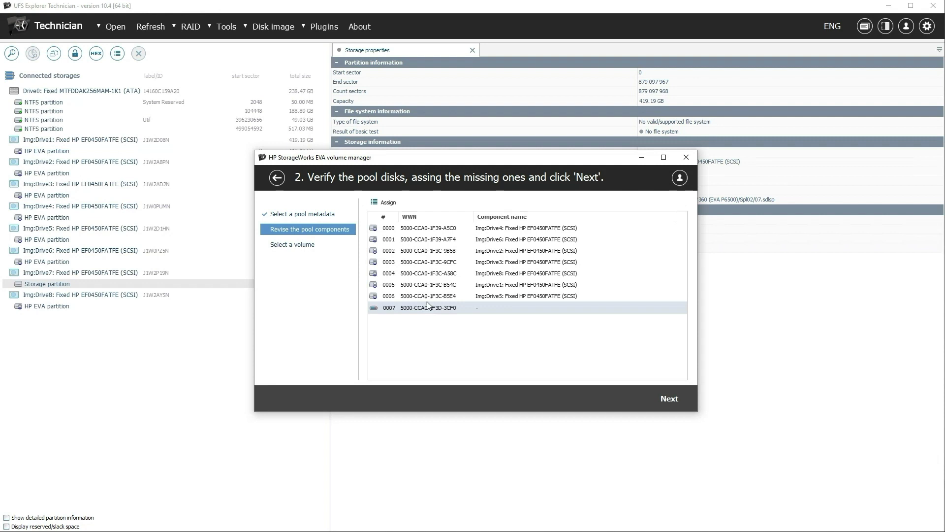
left_click(385, 202)
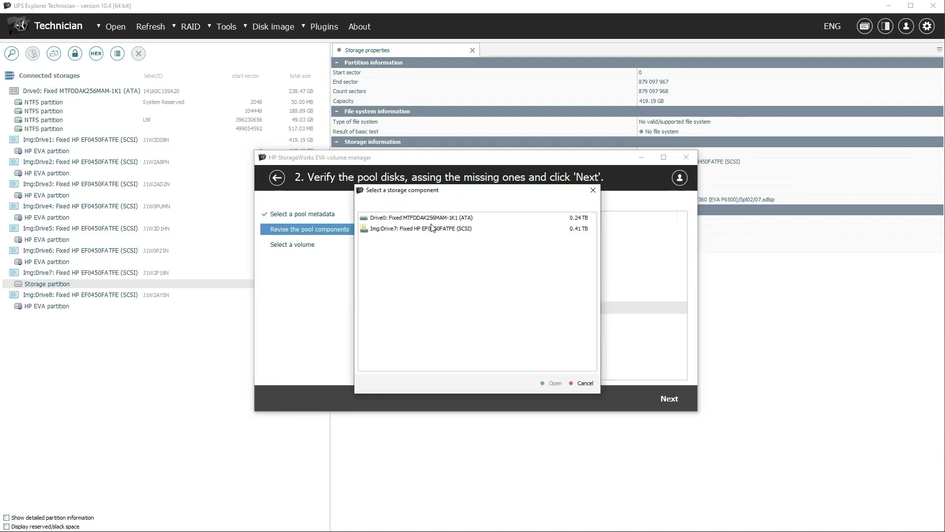
left_click(430, 229)
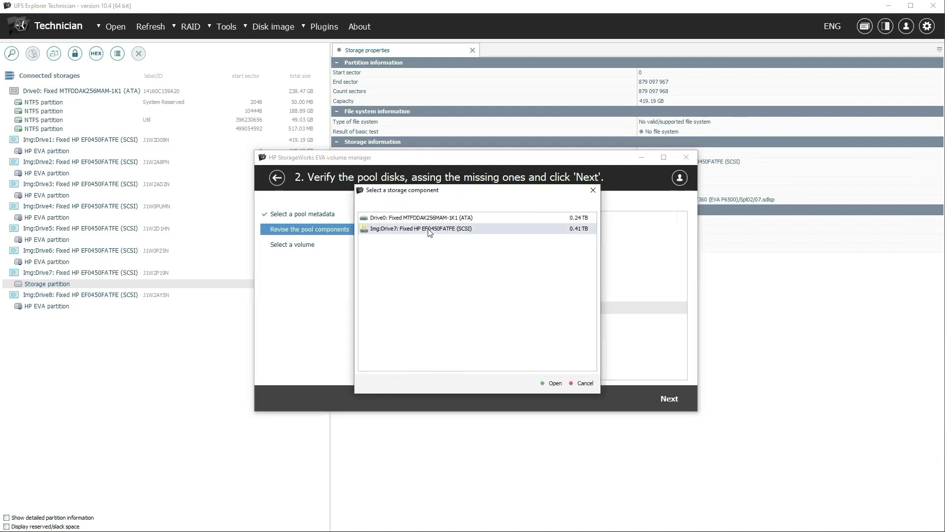
left_click(551, 384)
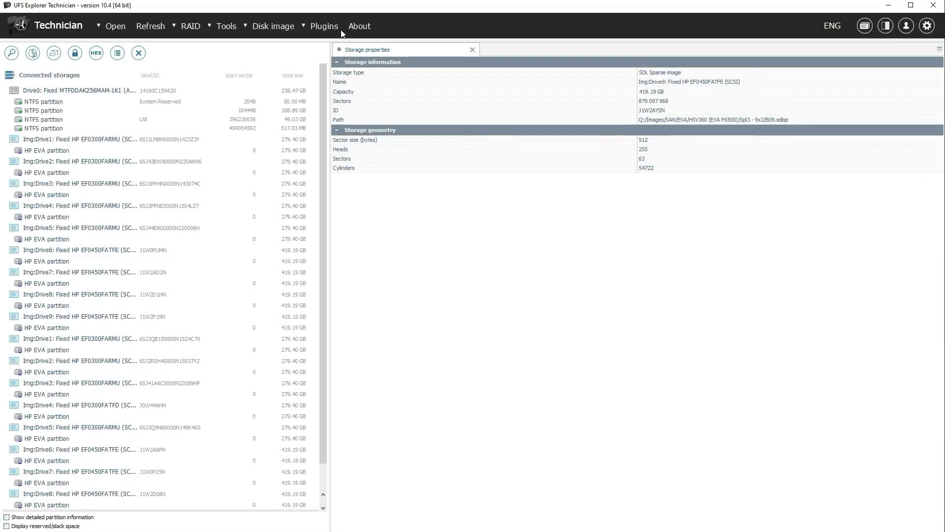
Relaunch the EVA volume manager and try several source disks, including Img:Drive7's A7F4 disk.
left_click(324, 26)
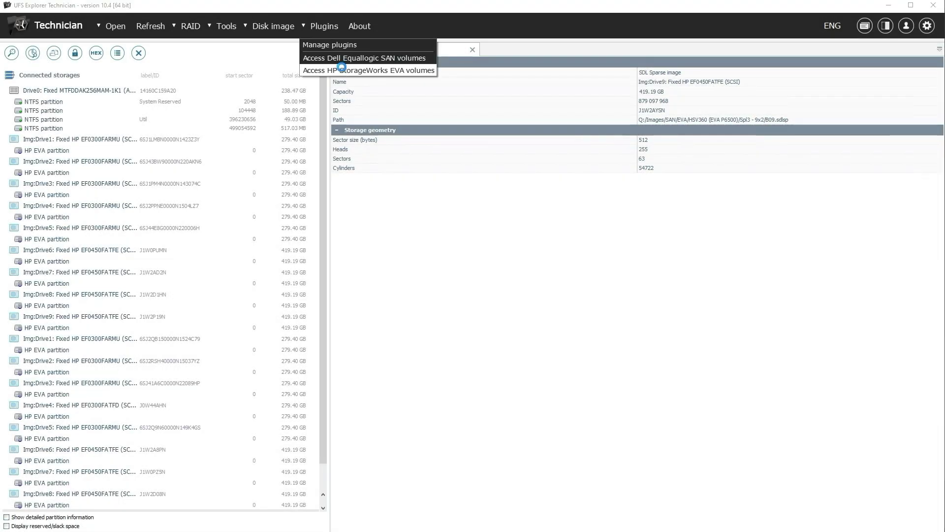
left_click(342, 69)
left_click(631, 225)
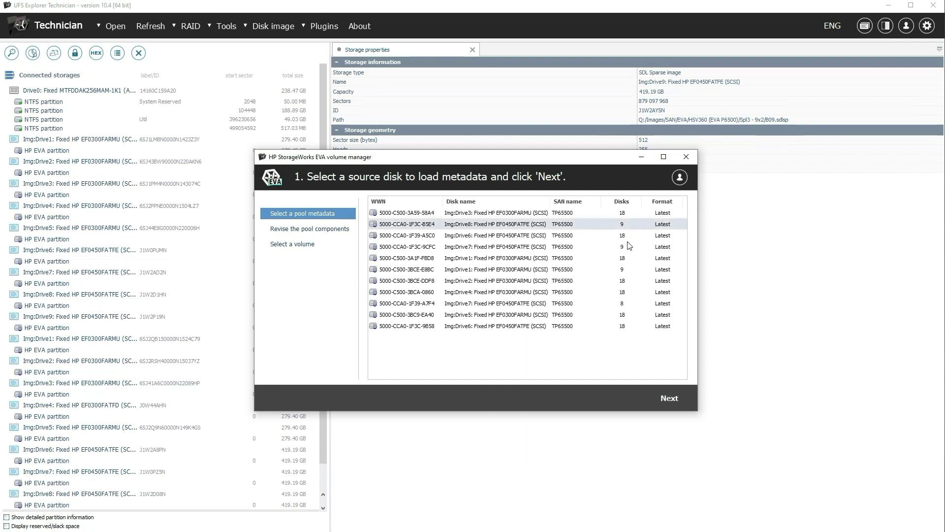
left_click(625, 250)
left_click(628, 272)
left_click(630, 305)
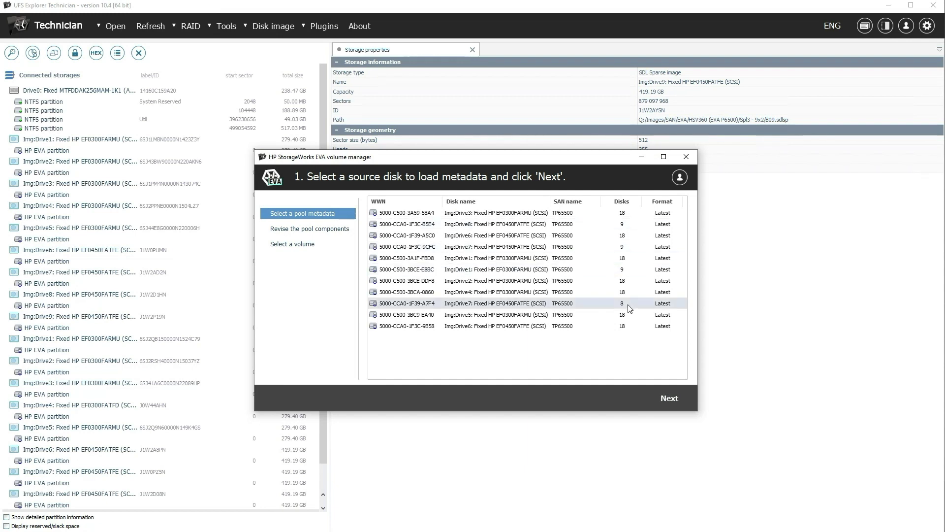
Compare pool components from different source disks and accept the first disk's pool.
double_click(641, 305)
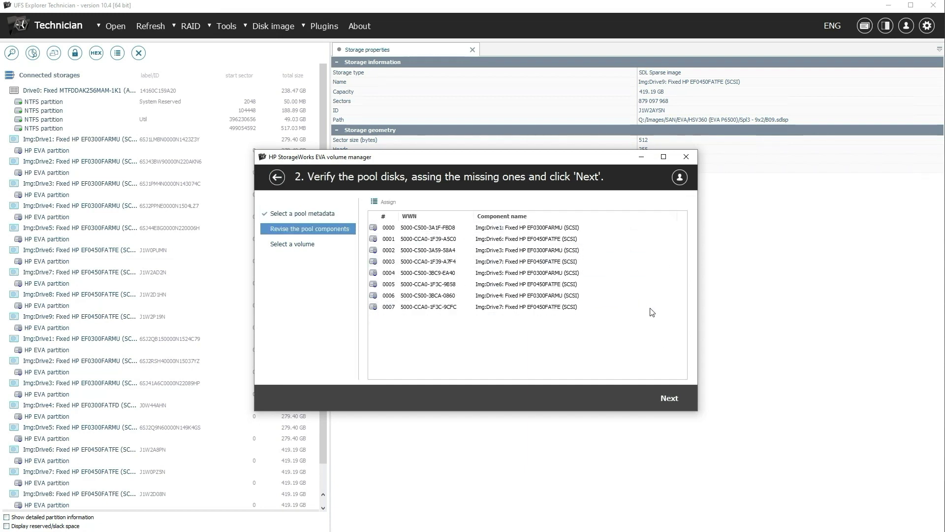
left_click(277, 176)
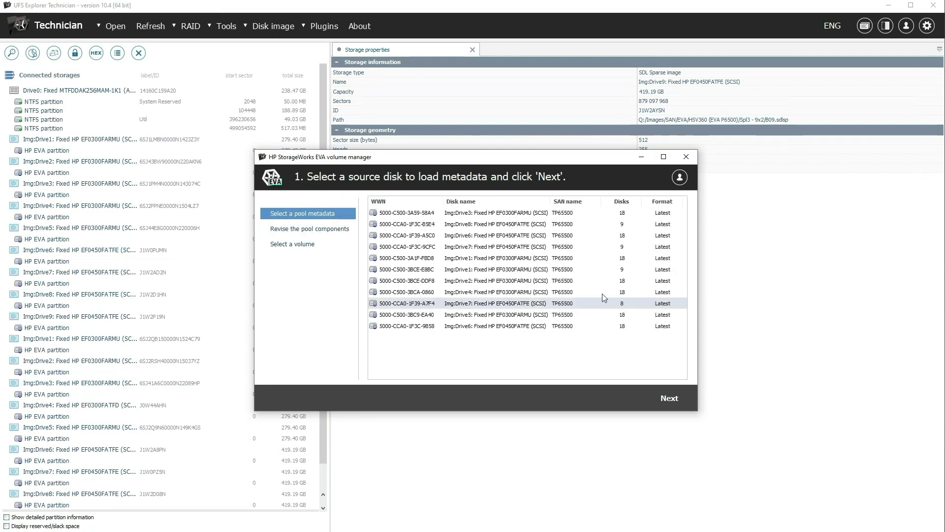
double_click(629, 270)
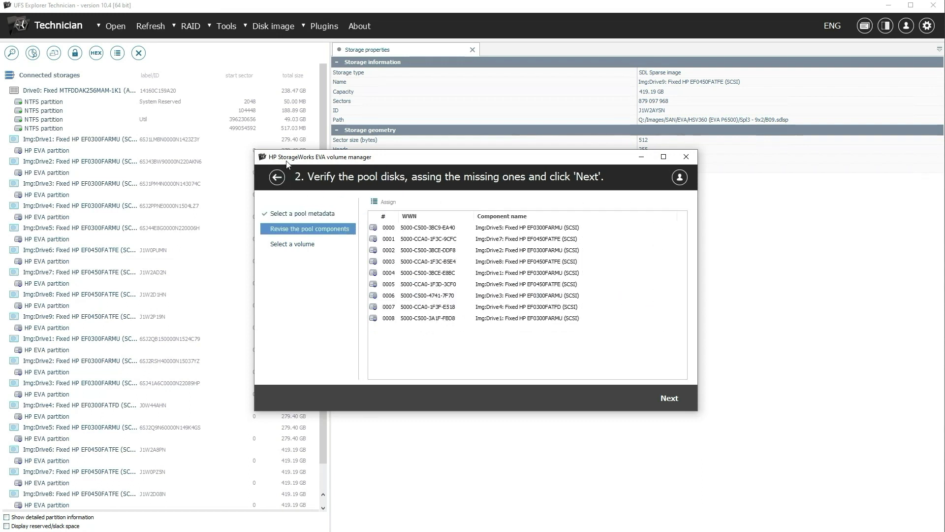
left_click(276, 176)
double_click(578, 214)
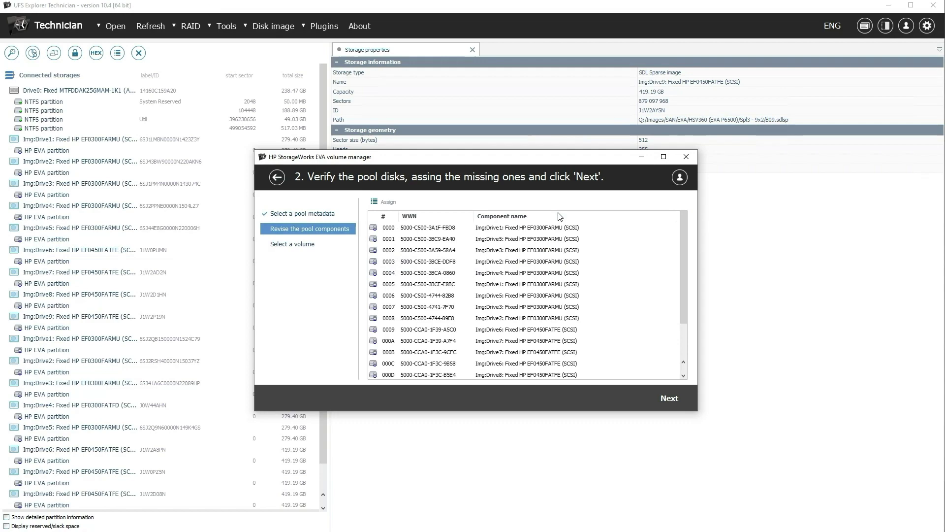
scroll(621, 285, "down", 2)
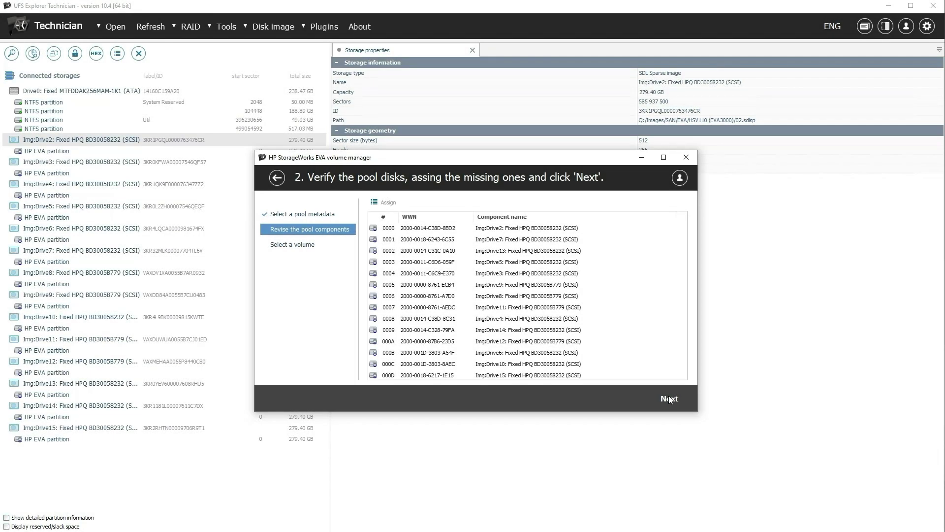
left_click(668, 396)
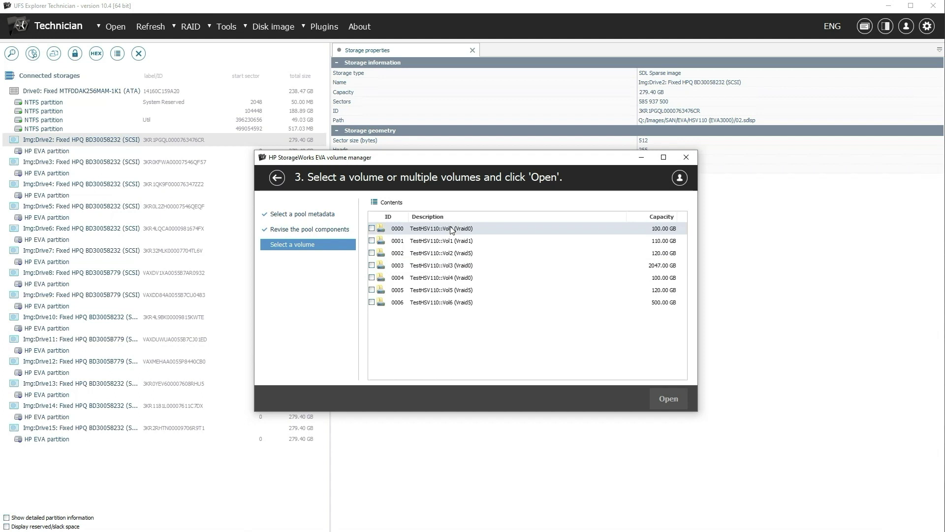
Preview Vol0's D2 and Data1 folders, then tick volumes 0000 and 0001.
double_click(450, 229)
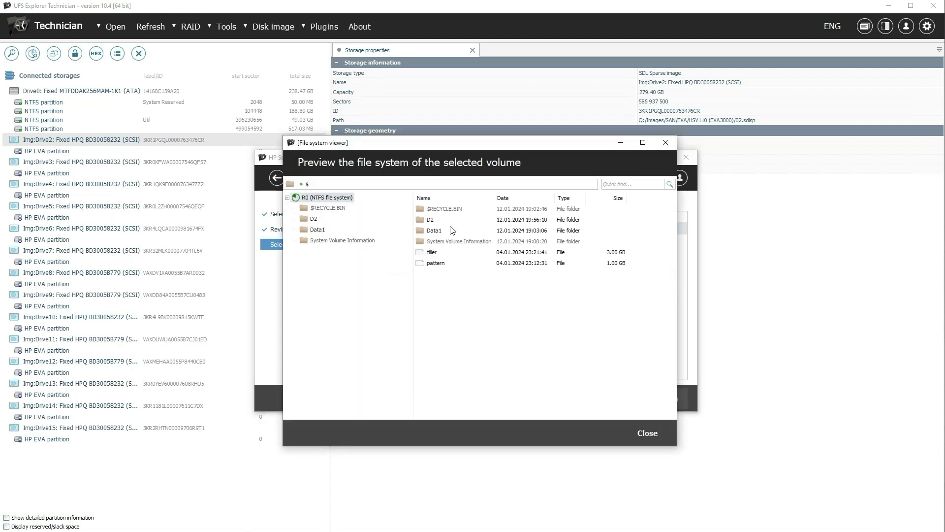
left_click(313, 220)
left_click(316, 230)
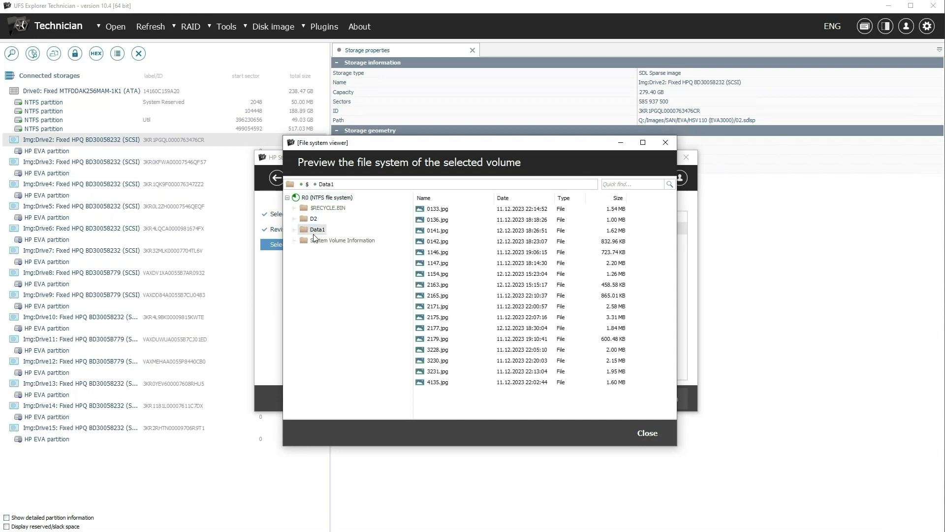
left_click(640, 432)
left_click(372, 229)
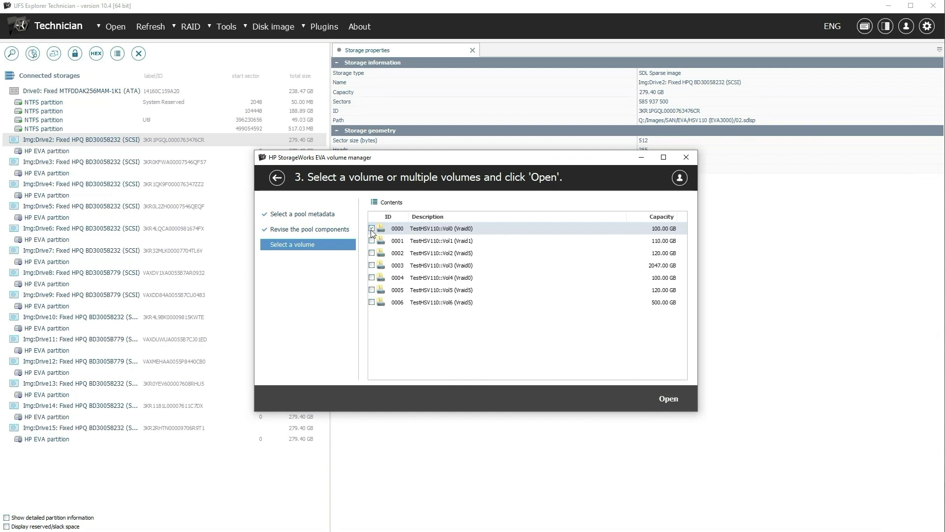
left_click(371, 241)
Open the ticked volumes and browse the D2 folder on Vol0's NTFS partition.
left_click(669, 393)
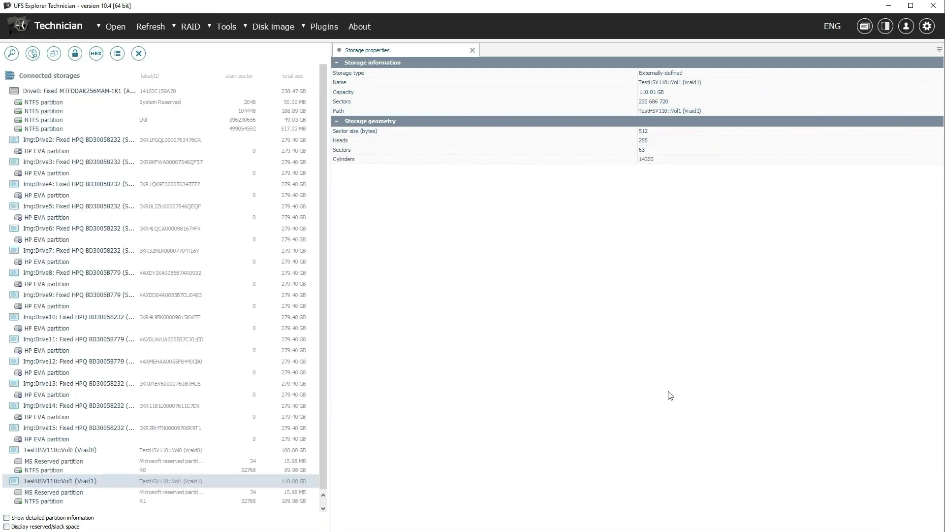
double_click(70, 470)
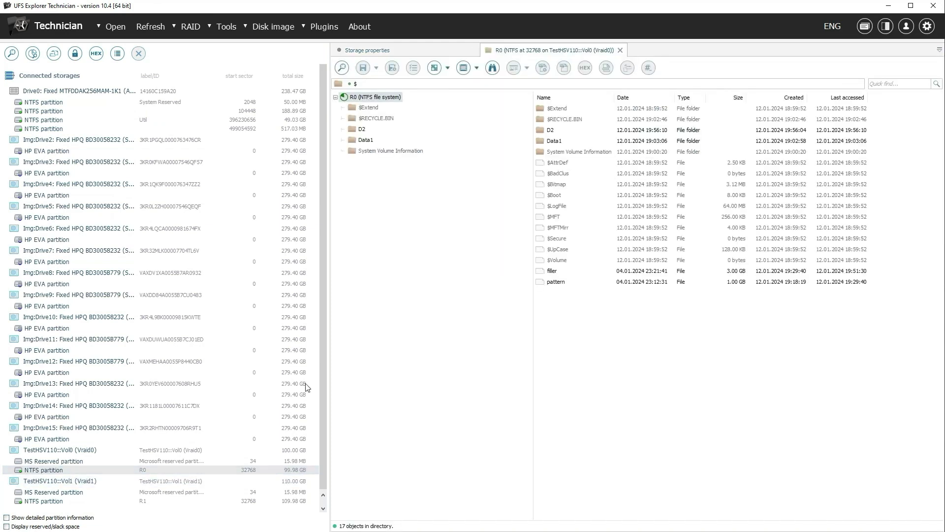
left_click(363, 131)
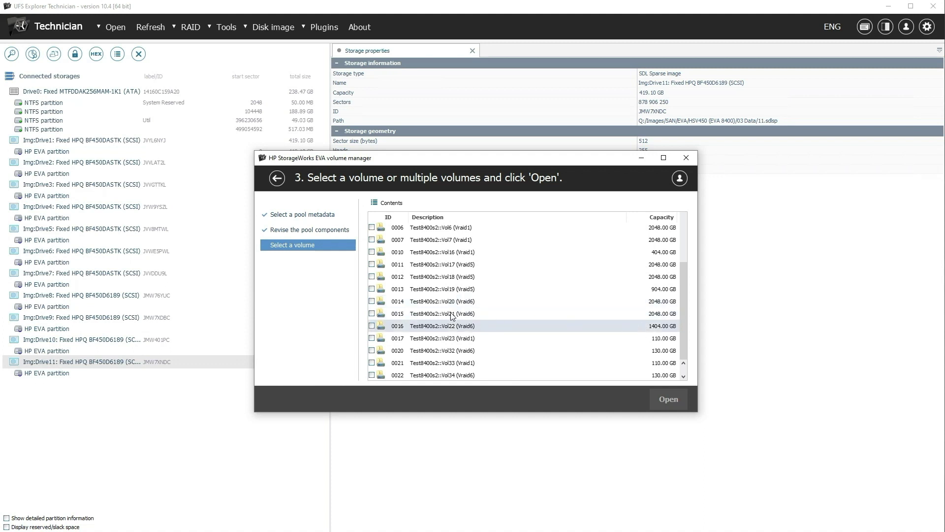
Tick Test8400s2 volumes 0014–0016 (Vol20–Vol22) and open them as storages.
left_click(372, 302)
left_click(372, 313)
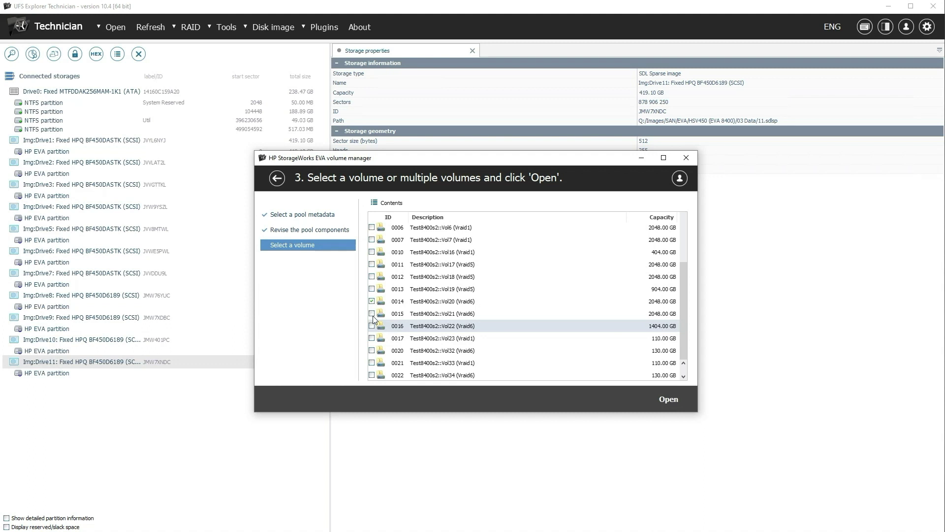
left_click(669, 400)
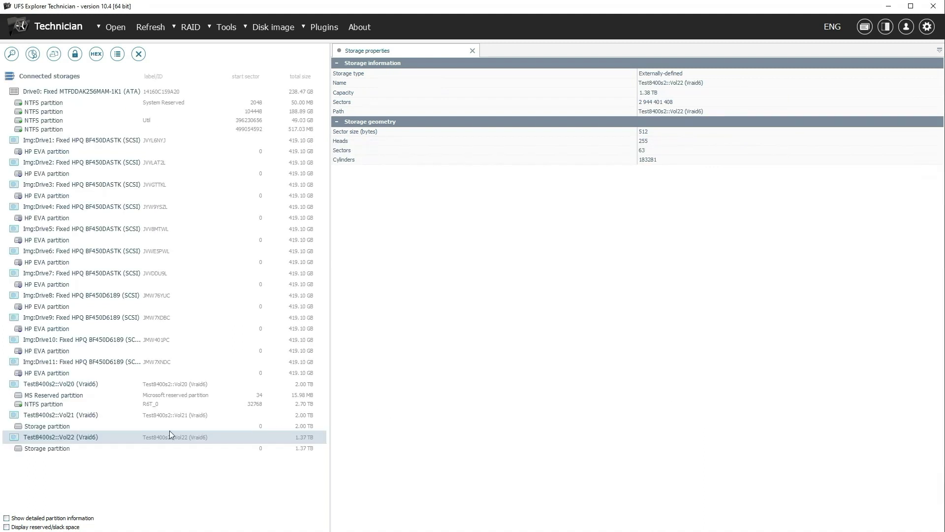
Build a Span of storages (JBOD) RAID from Vol20, Vol21, Vol22 and inspect its NTFS partitions.
left_click(191, 37)
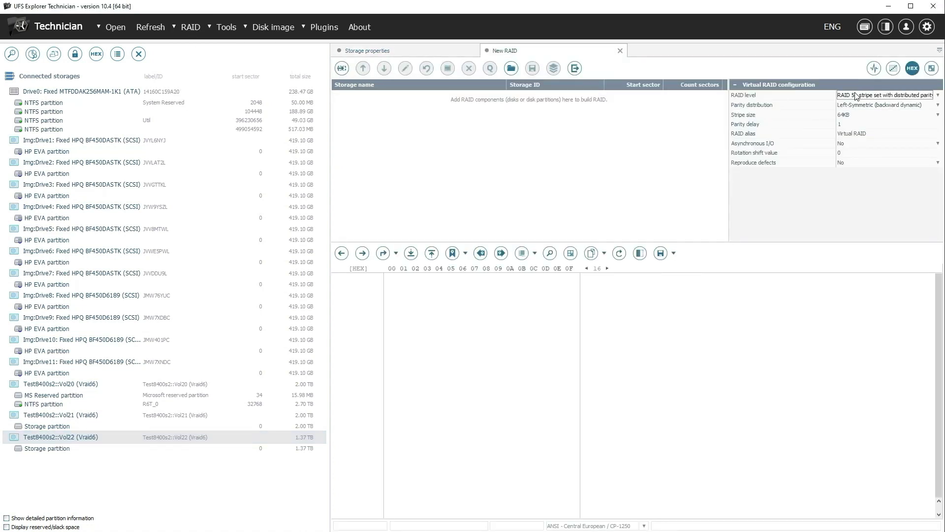
left_click(855, 96)
left_click(898, 128)
double_click(49, 385)
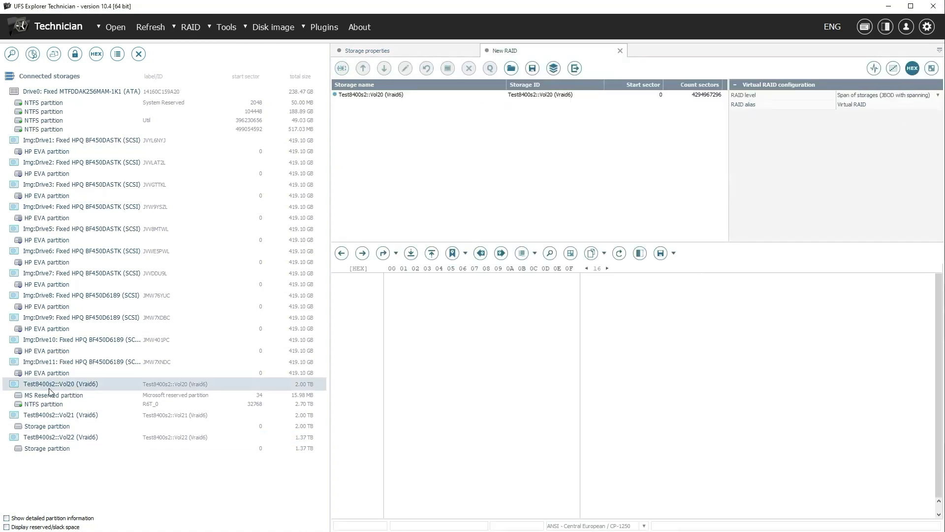
double_click(48, 416)
double_click(45, 437)
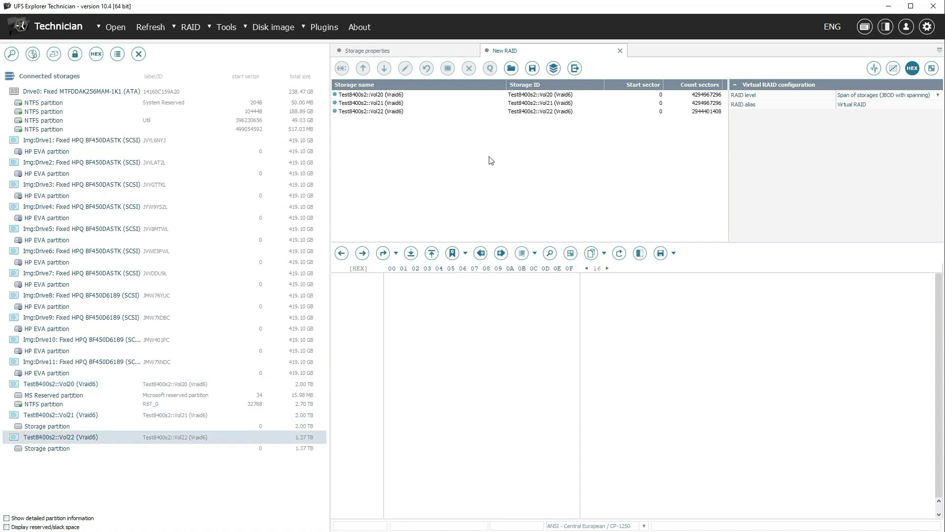
left_click(553, 68)
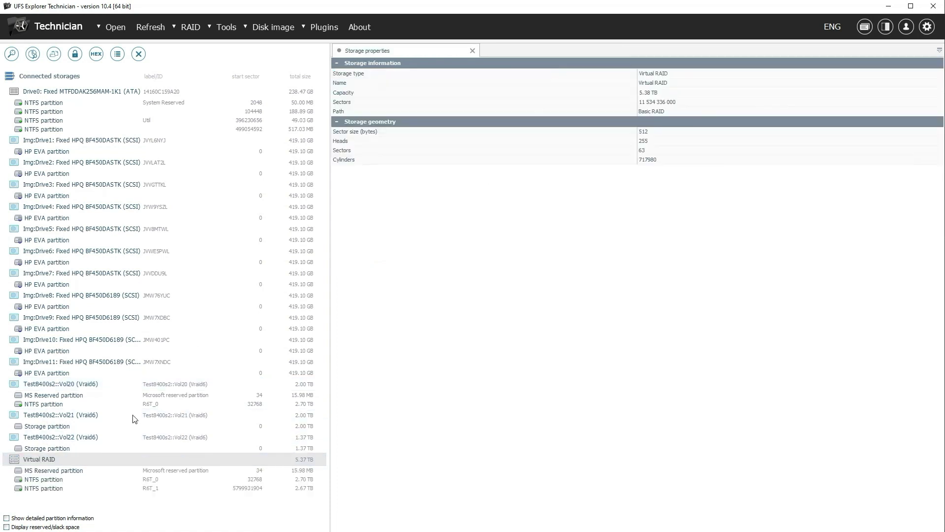
left_click(63, 480)
double_click(60, 488)
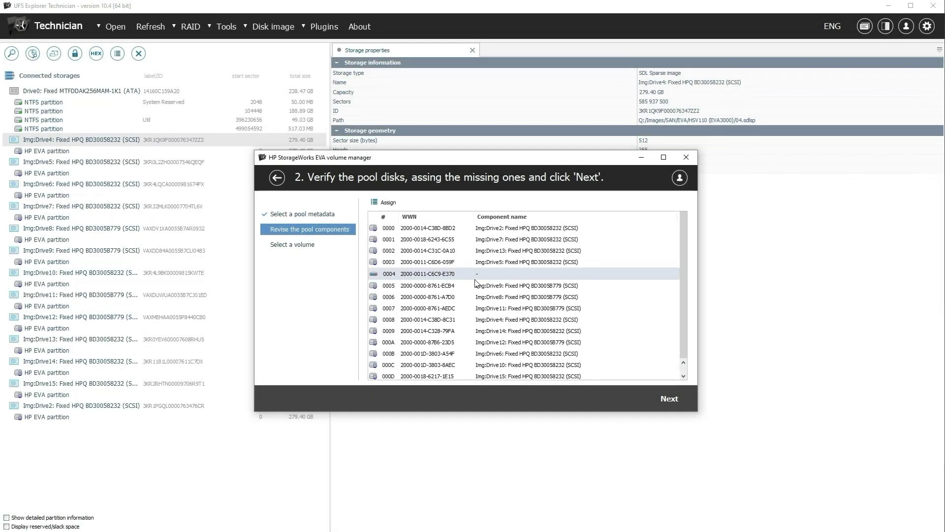
Continue despite the missing pool component and preview Vol1's Data1 and D2 folders.
left_click(667, 399)
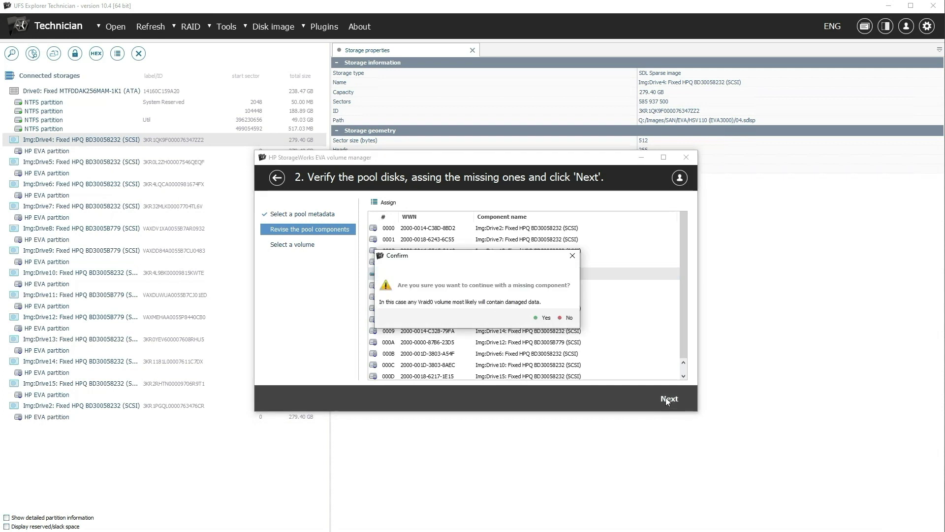
left_click(540, 317)
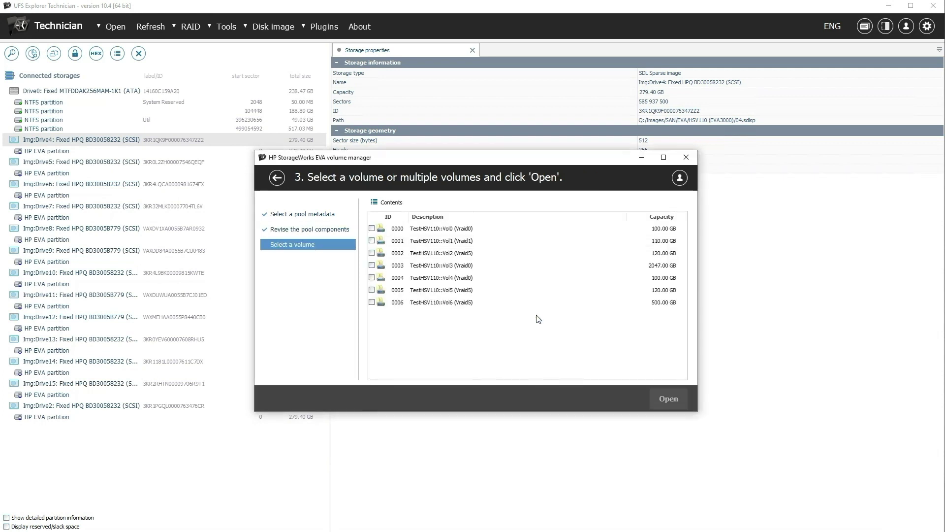
double_click(472, 245)
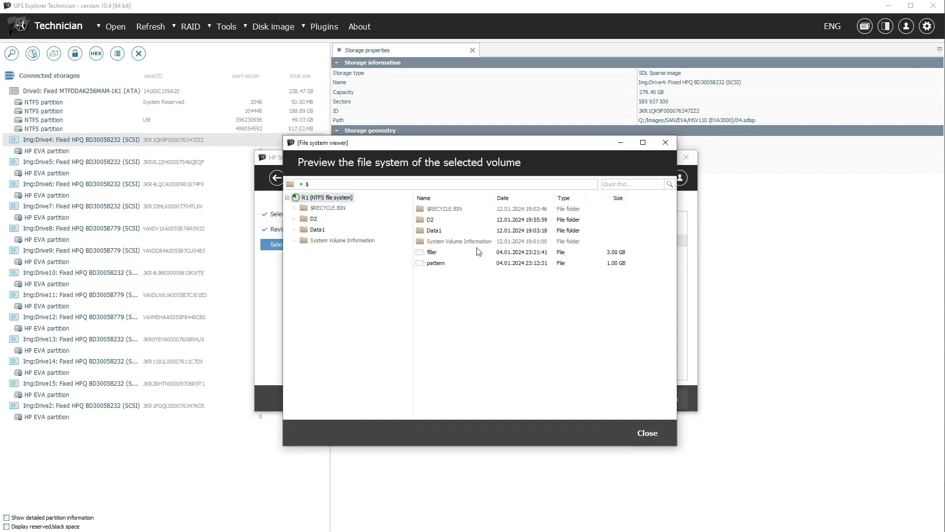
double_click(436, 232)
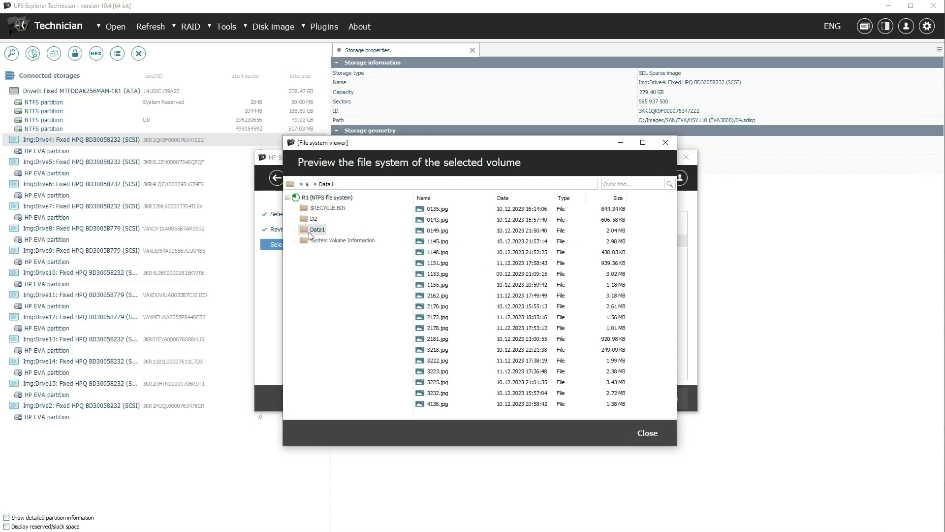
left_click(314, 219)
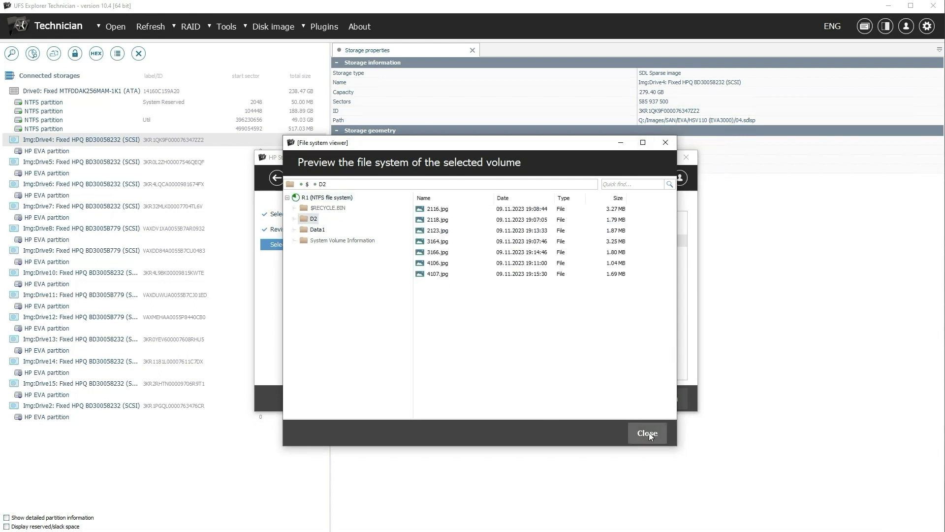
left_click(646, 434)
Preview Vol2's Data1 folder, then dismiss the warning that Vol0 has no file systems.
double_click(426, 256)
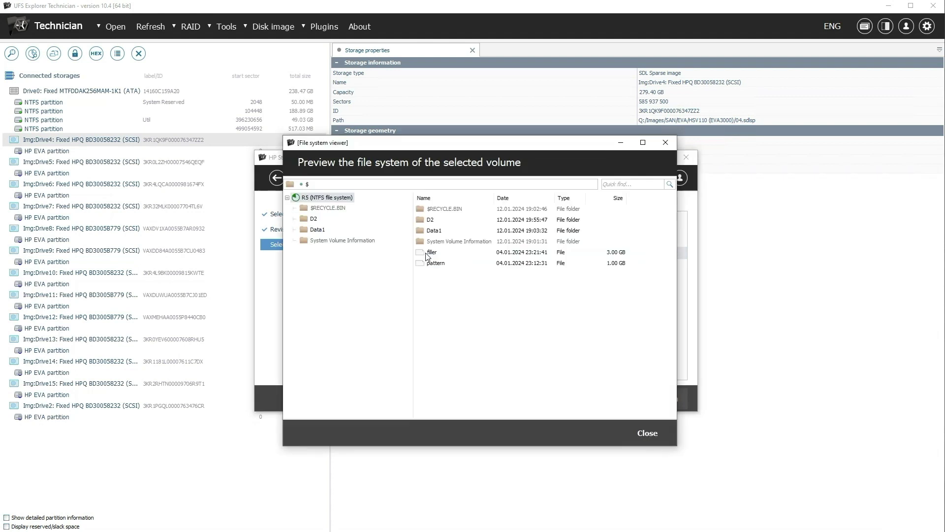
left_click(311, 230)
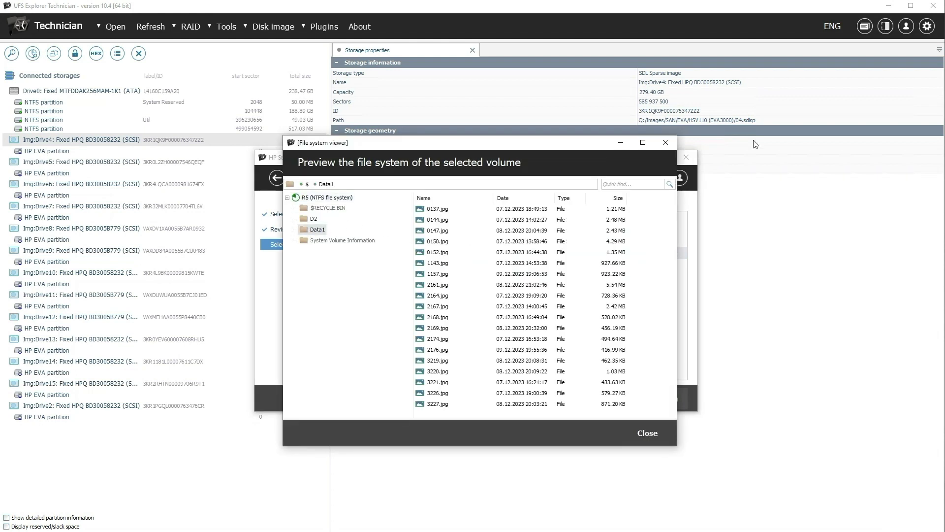
left_click(664, 144)
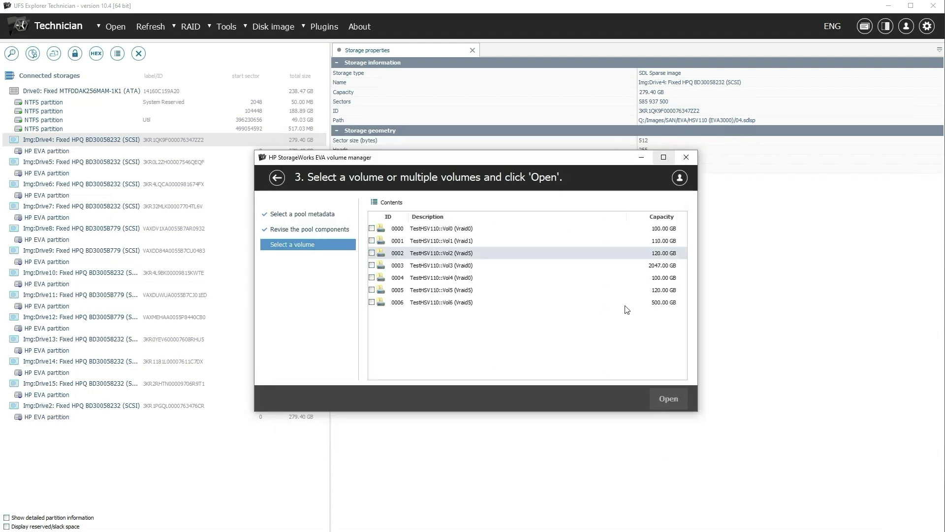
double_click(466, 234)
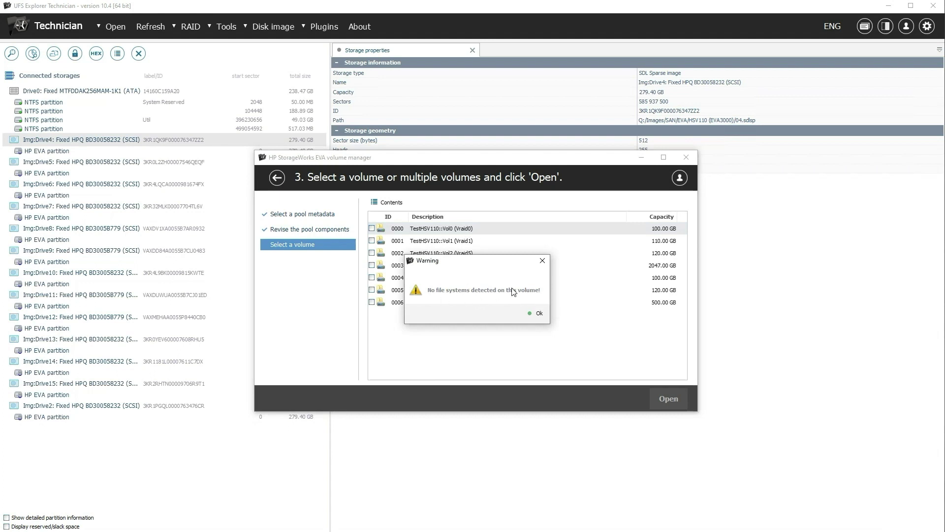
left_click(542, 314)
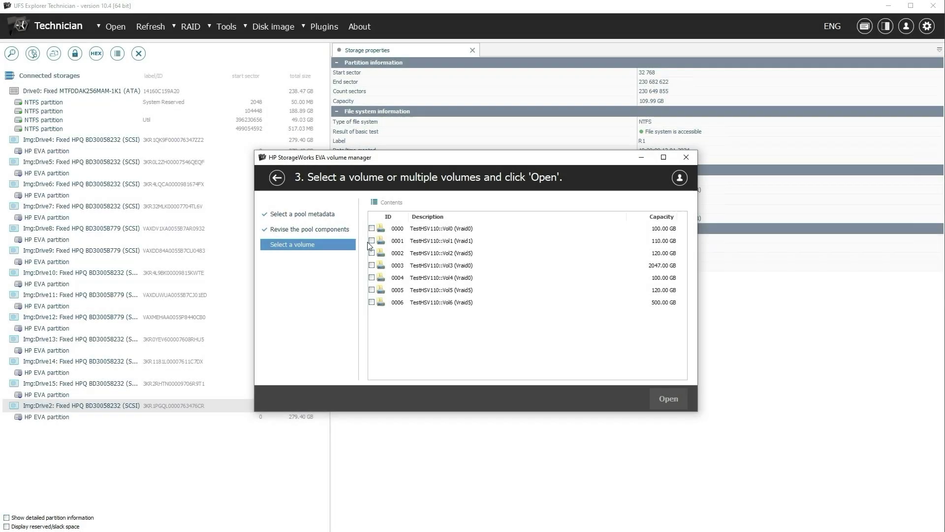
Open volumes 0001 and 0002 (Vol1, Vol2) as connected storages and select Vol1.
left_click(372, 241)
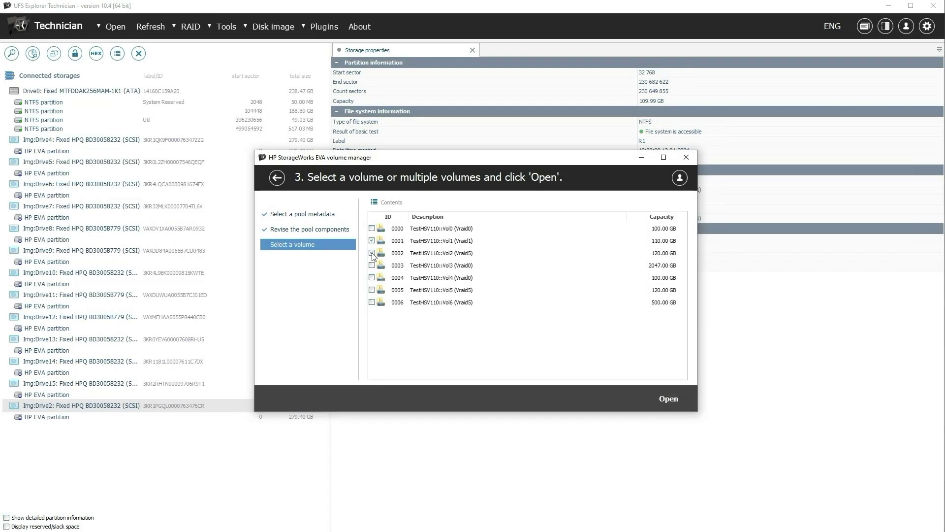
left_click(665, 399)
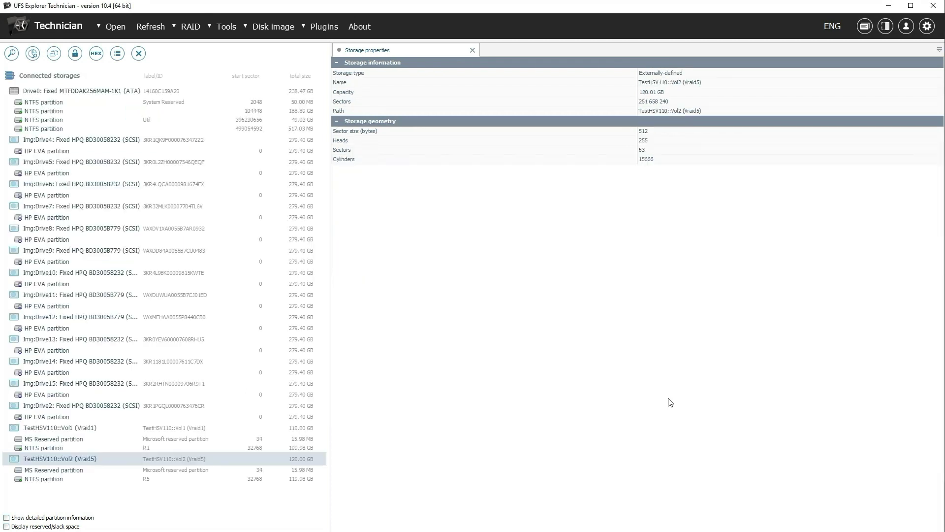
left_click(65, 429)
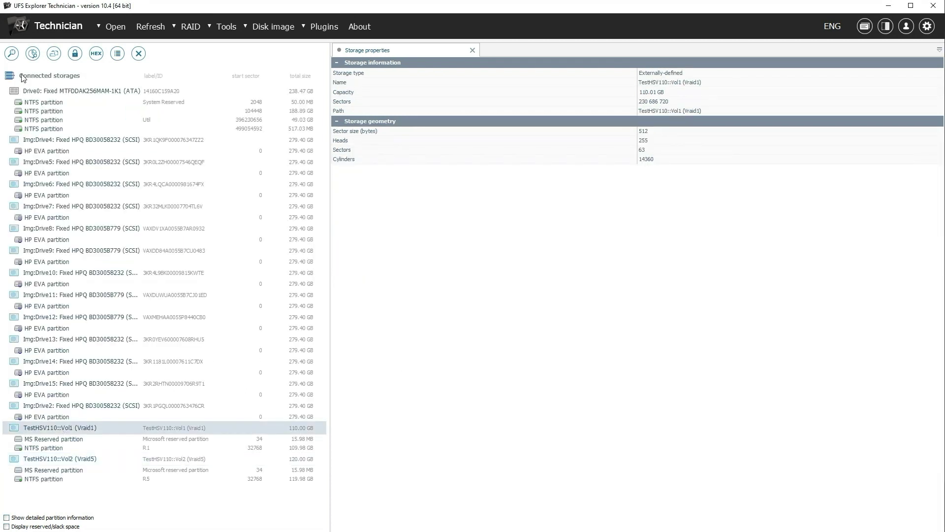
Start a lost-data scan of TestHSV110::Vol1 (Vraid1).
left_click(13, 58)
left_click(888, 515)
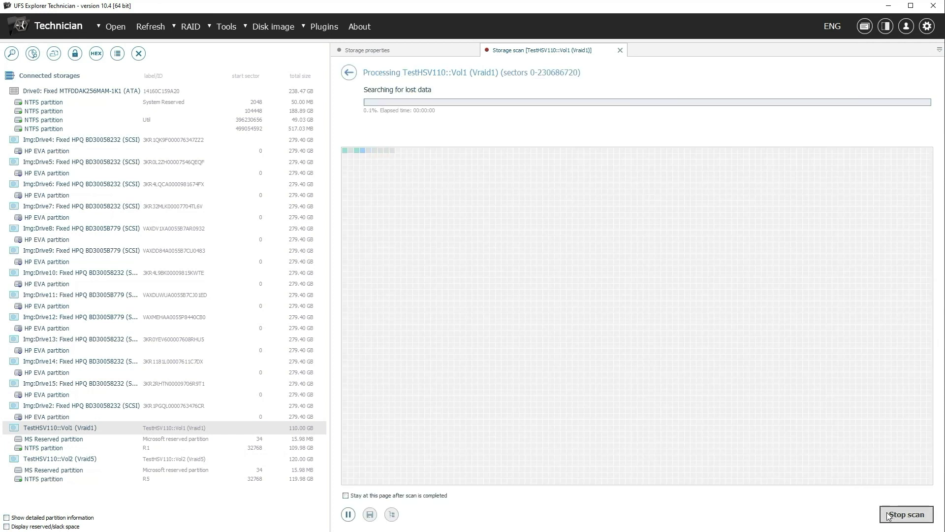